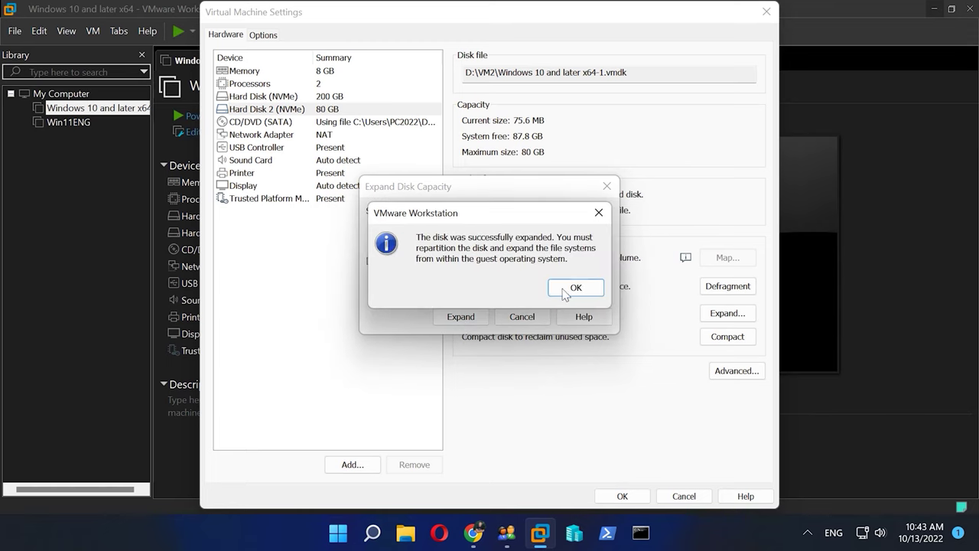
# Step: Close the disk expansion notice, save the virtual machine settings, and power on the Windows 10 and later x64 machine in full screen
pyautogui.click(576, 287)
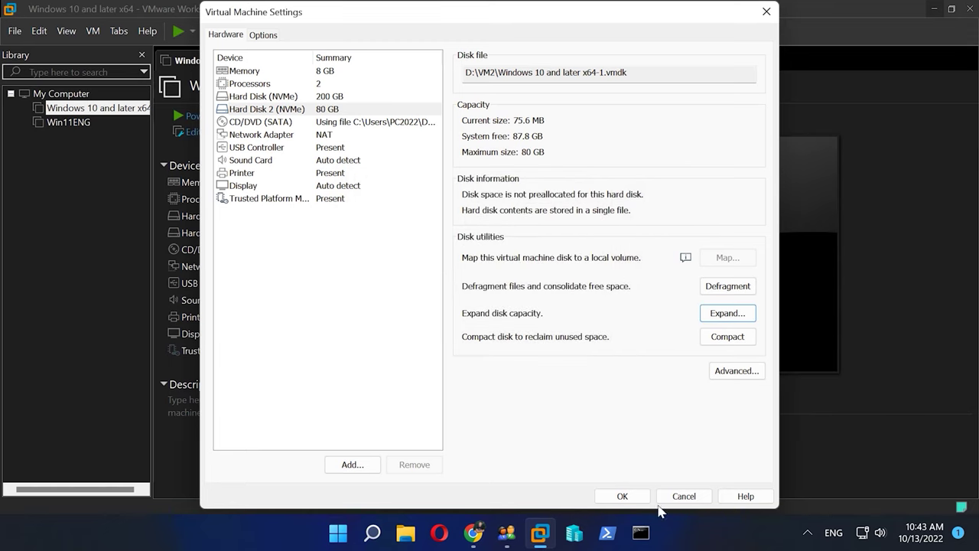
pyautogui.click(622, 496)
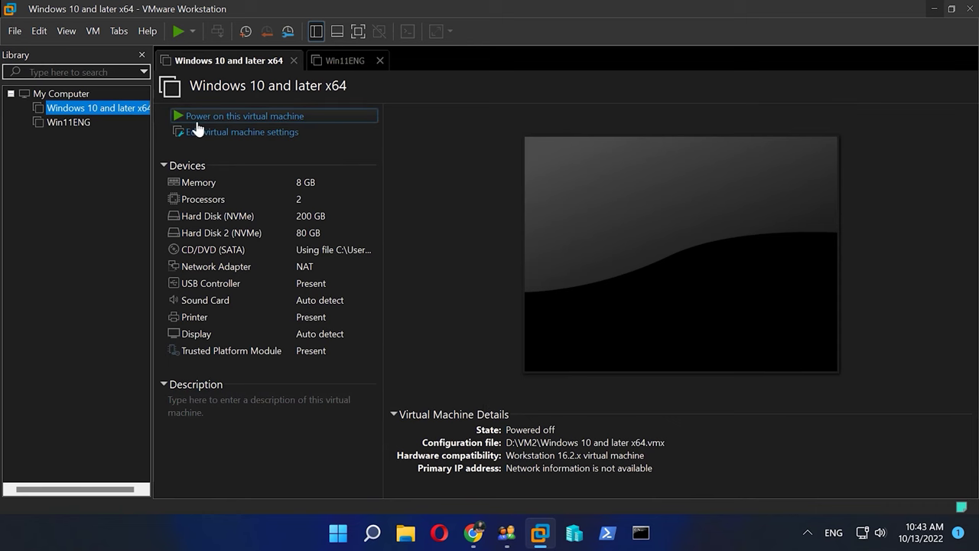
pyautogui.click(240, 116)
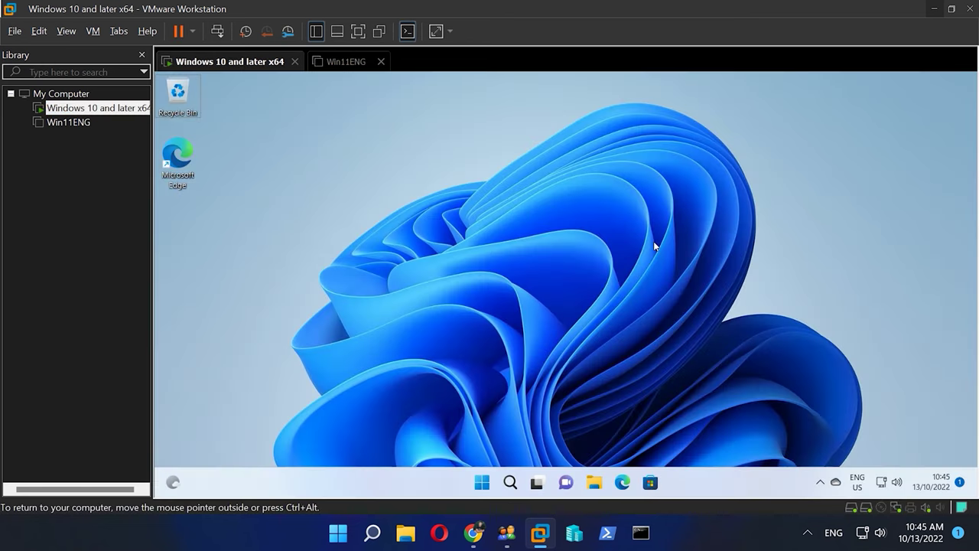
pyautogui.hotkey('ctrl', 'alt', 'Return')
# Step: Open Disk Management in the guest system and maximize its window
pyautogui.rightClick(388, 533)
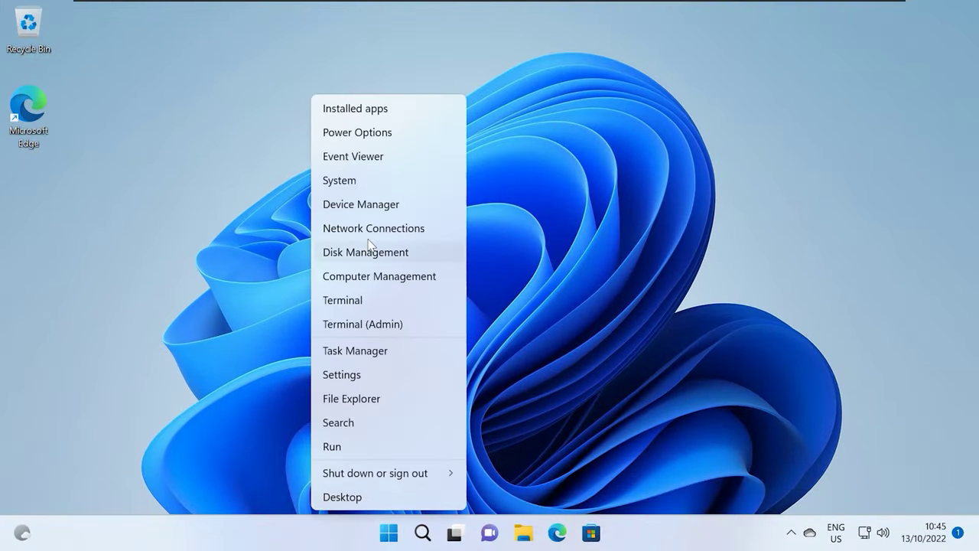
pyautogui.click(389, 253)
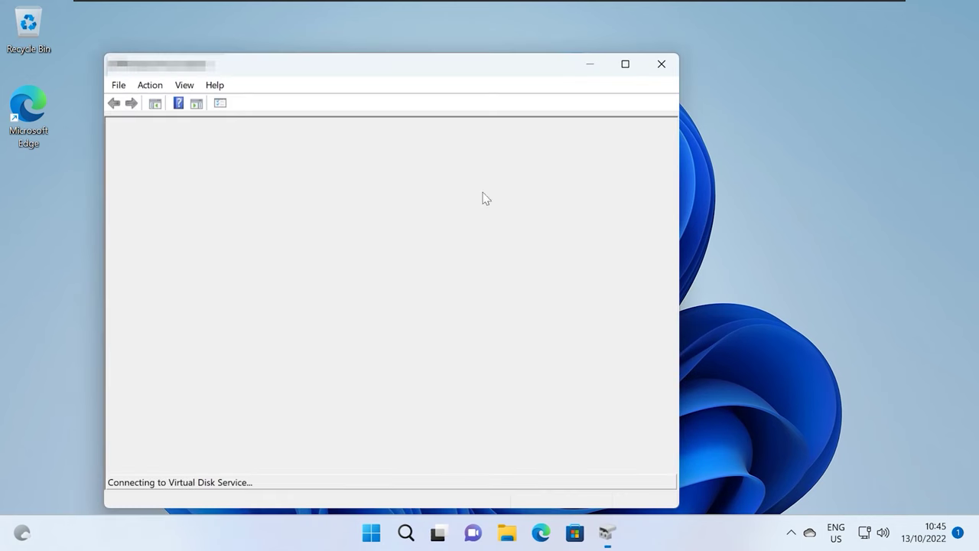
pyautogui.click(625, 66)
# Step: Extend the New Volume (E:) on Disk 1 with the adjacent 5120 MB of unallocated space
pyautogui.click(249, 407)
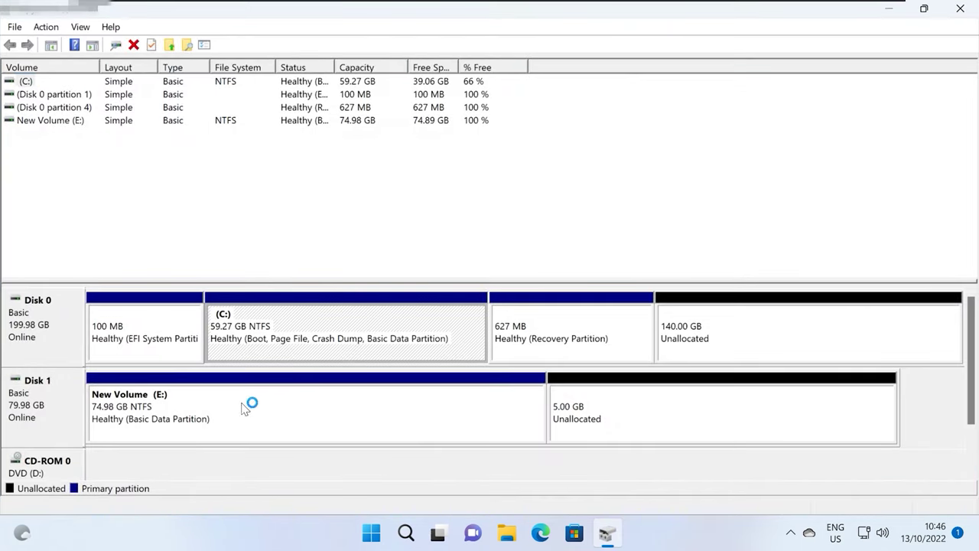
pyautogui.click(594, 417)
pyautogui.click(505, 417)
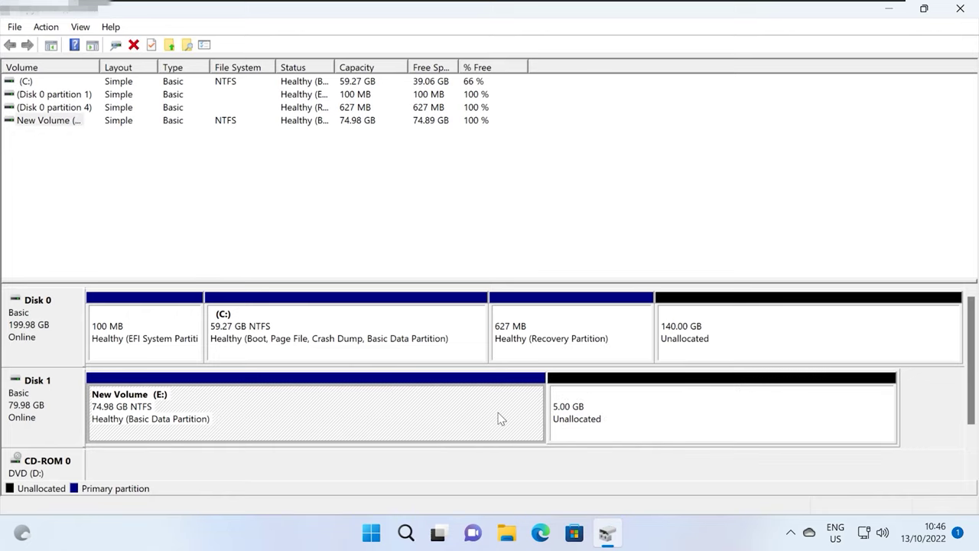
pyautogui.rightClick(498, 418)
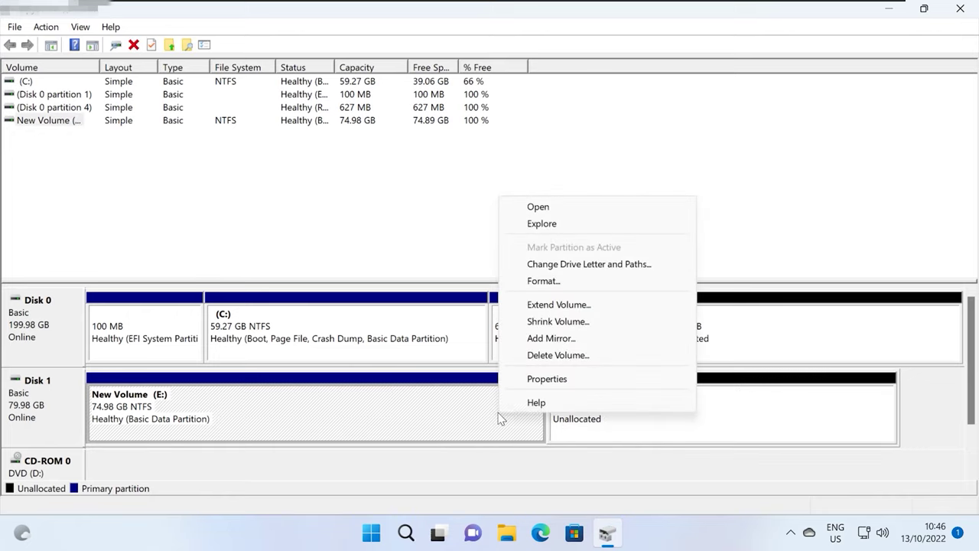
pyautogui.click(570, 308)
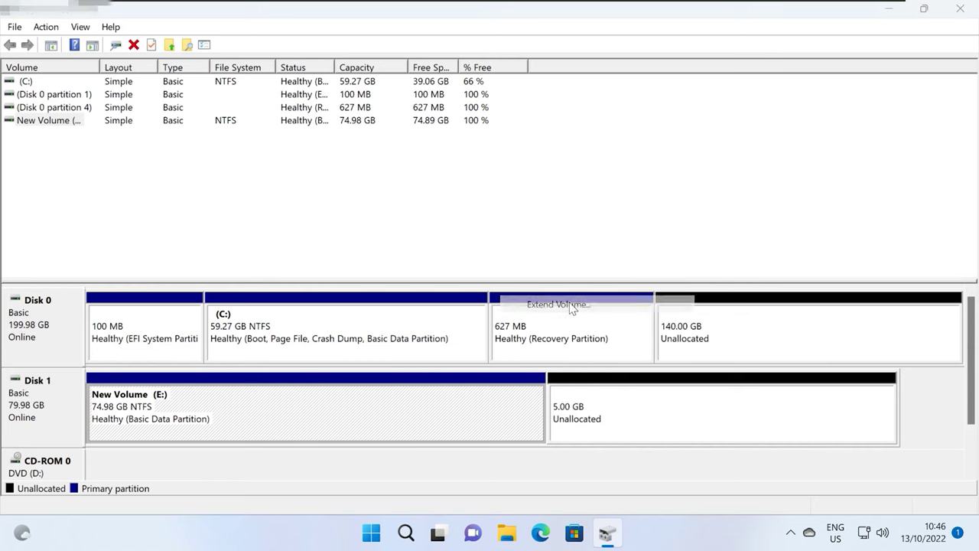
pyautogui.moveTo(252, 87); pyautogui.dragTo(540, 88)
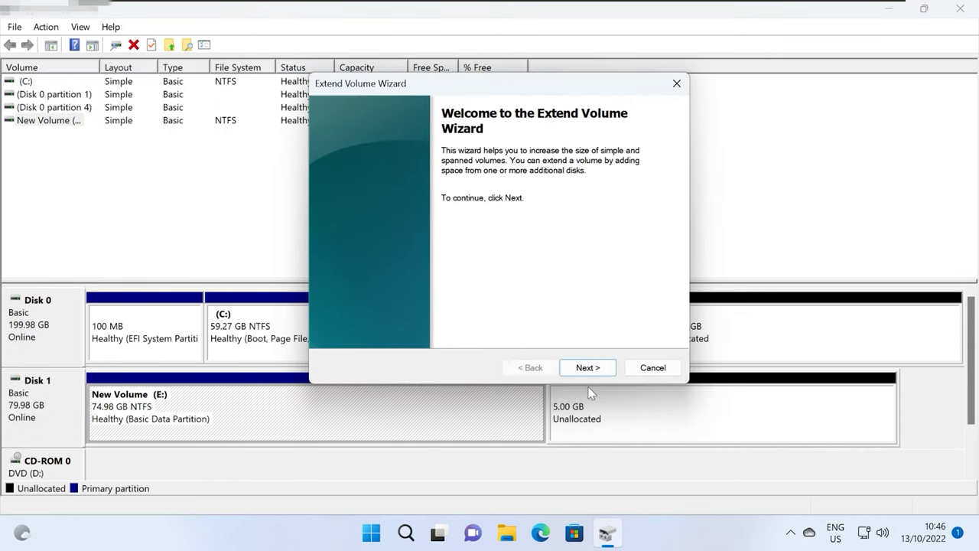
pyautogui.click(589, 370)
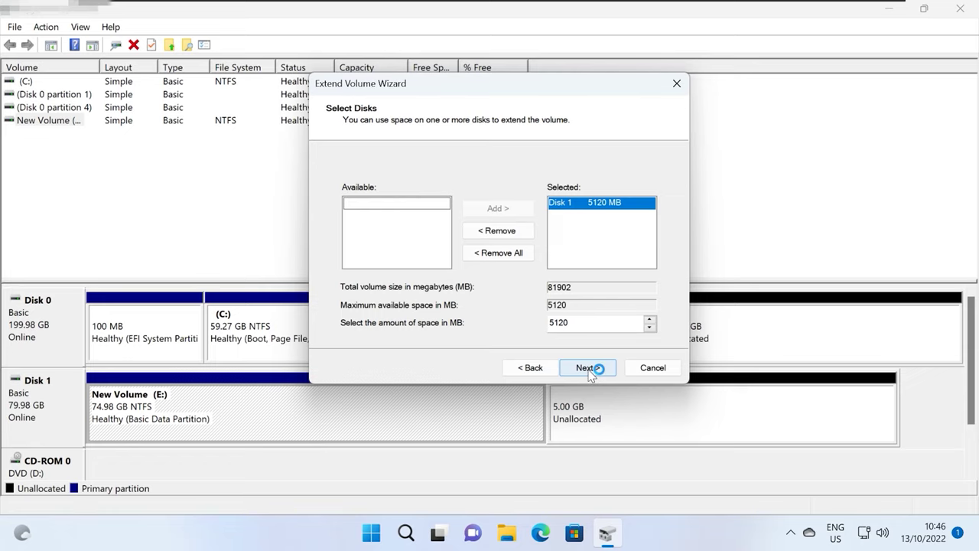
pyautogui.click(589, 370)
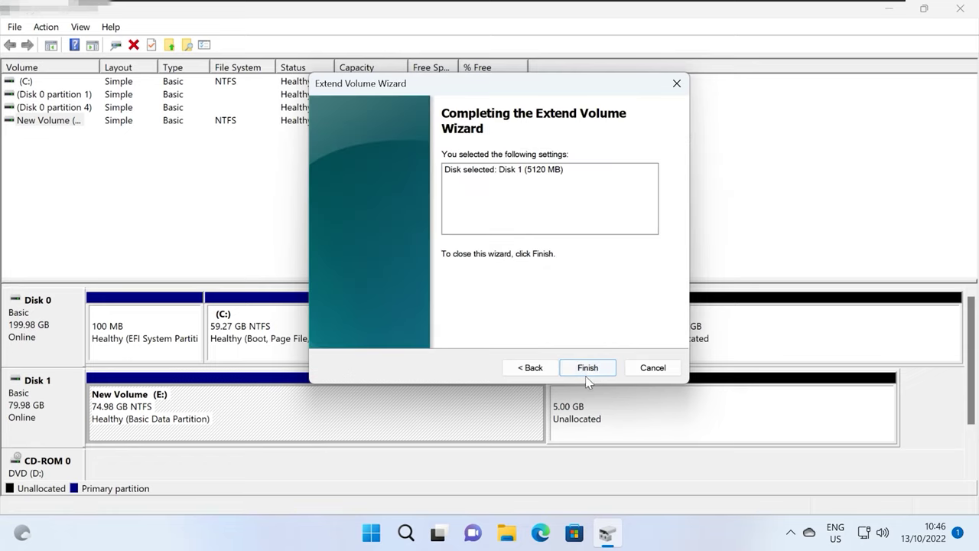
pyautogui.click(586, 375)
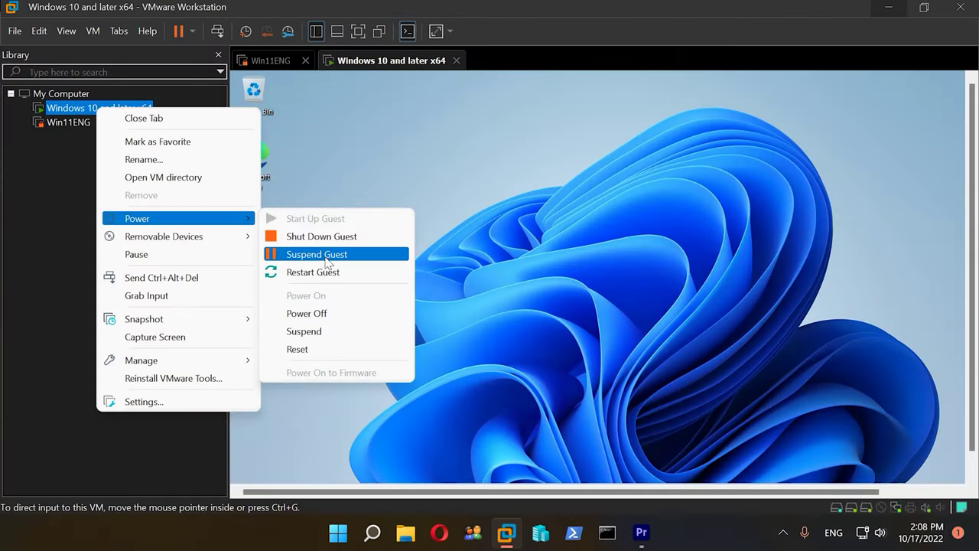
# Step: Shut down the Windows 10 and later x64 guest and open the 200 GB hard disk's entry in its virtual machine settings
pyautogui.click(328, 236)
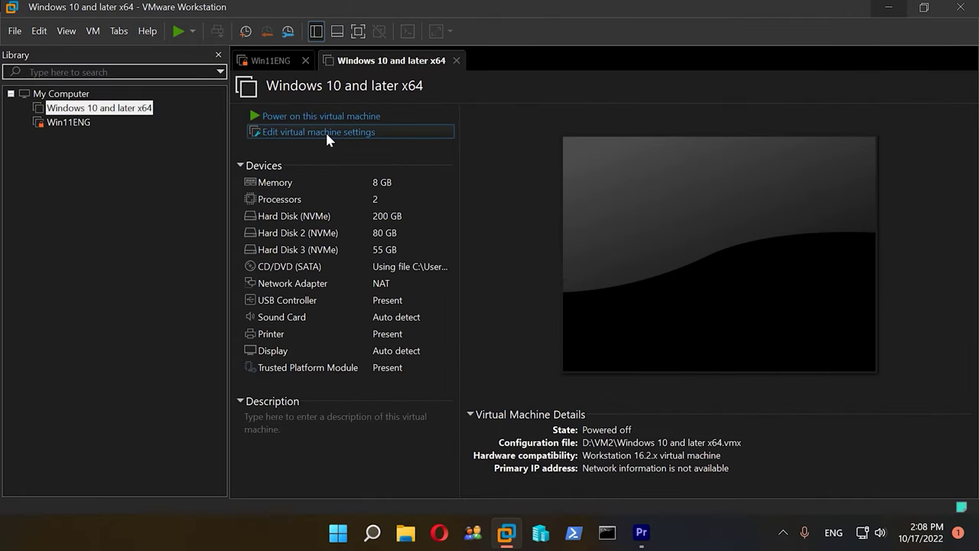
pyautogui.click(326, 133)
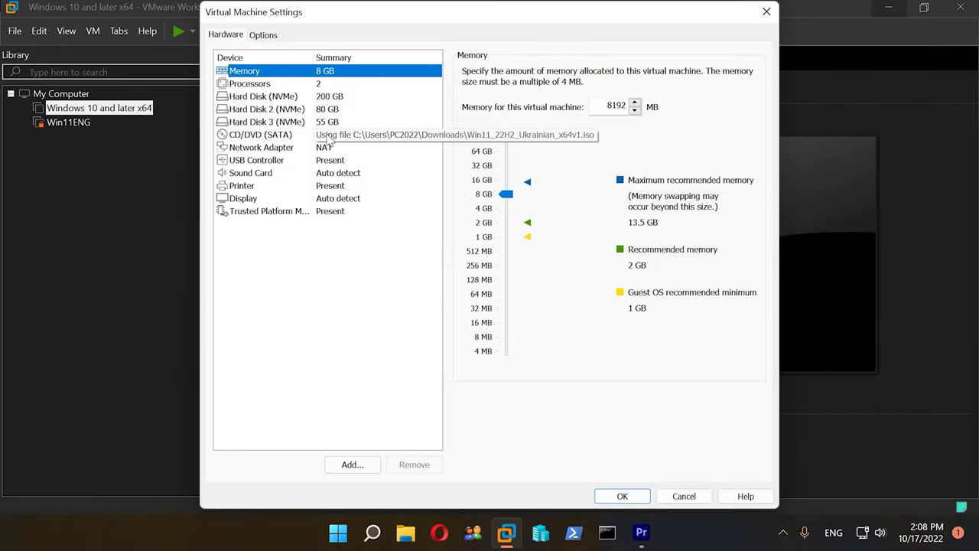
pyautogui.click(276, 98)
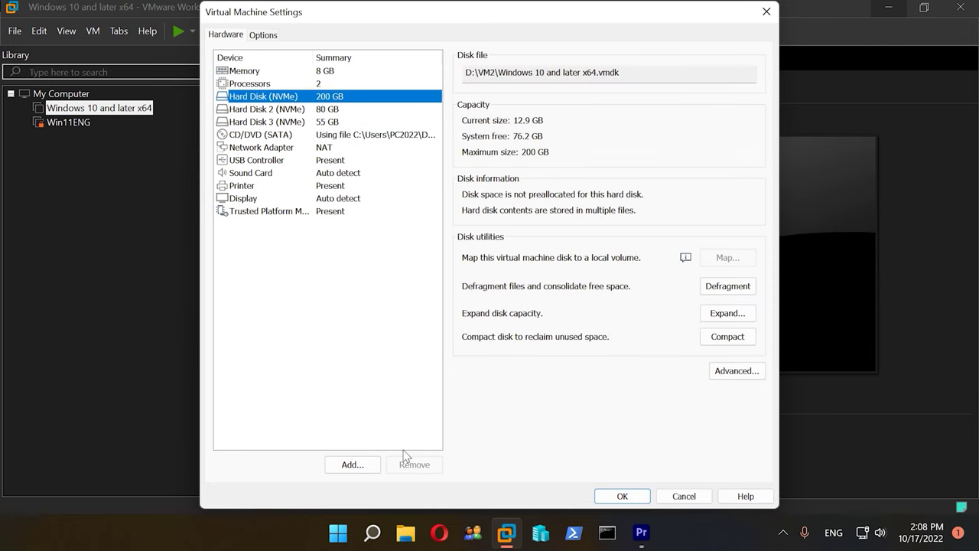
# Step: Add a new 60 GB NVMe virtual disk stored as a single file, Windows 10 and later x64-3.vmdk, and save the machine settings
pyautogui.click(364, 464)
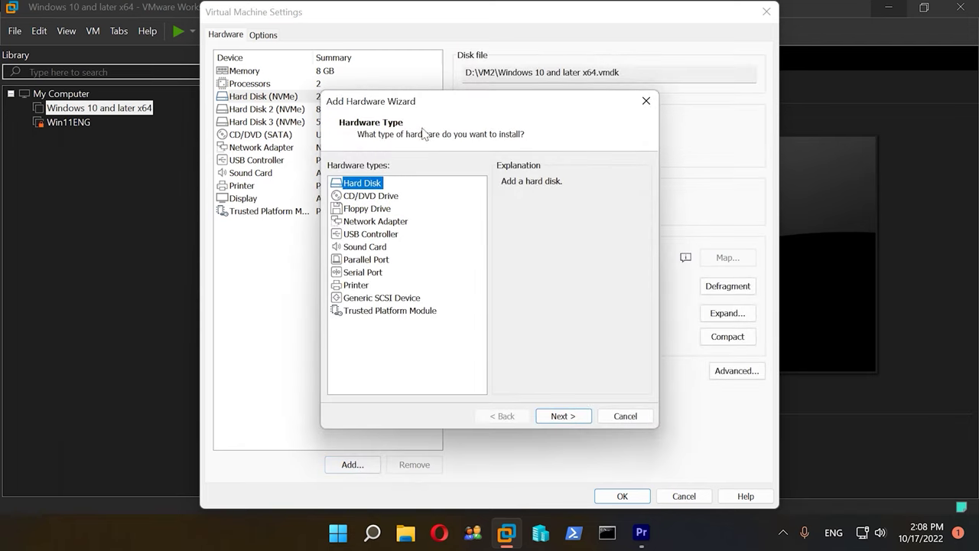
pyautogui.click(568, 419)
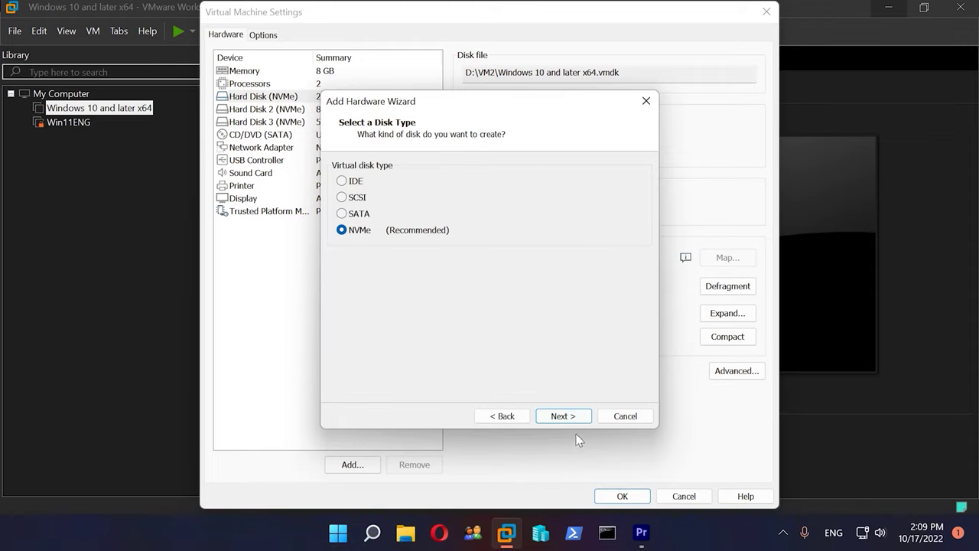
pyautogui.click(561, 418)
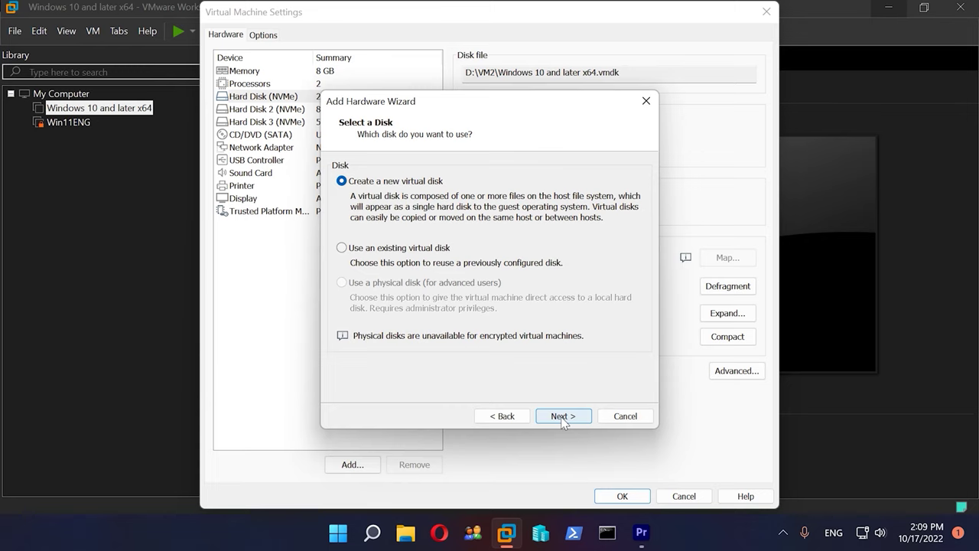
pyautogui.click(563, 416)
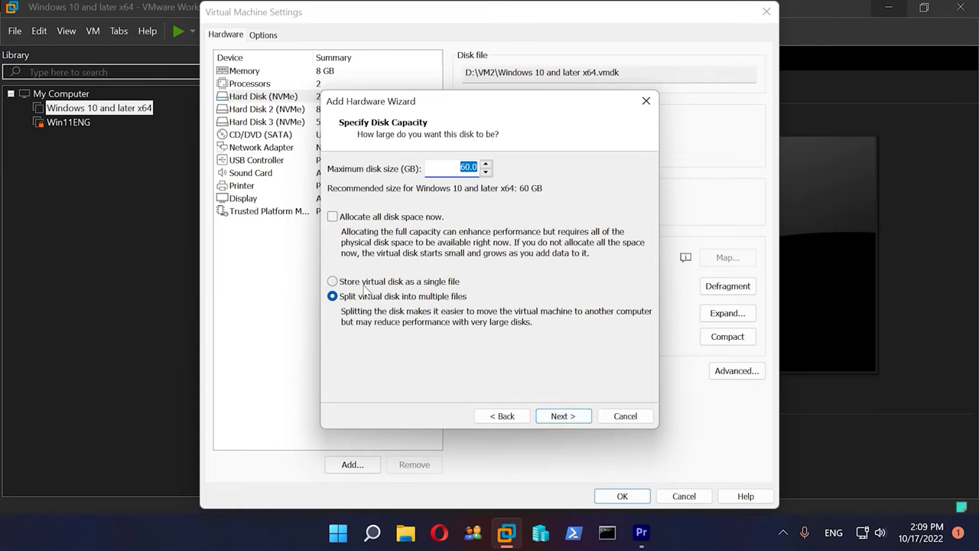
pyautogui.click(404, 289)
pyautogui.click(404, 284)
pyautogui.click(562, 416)
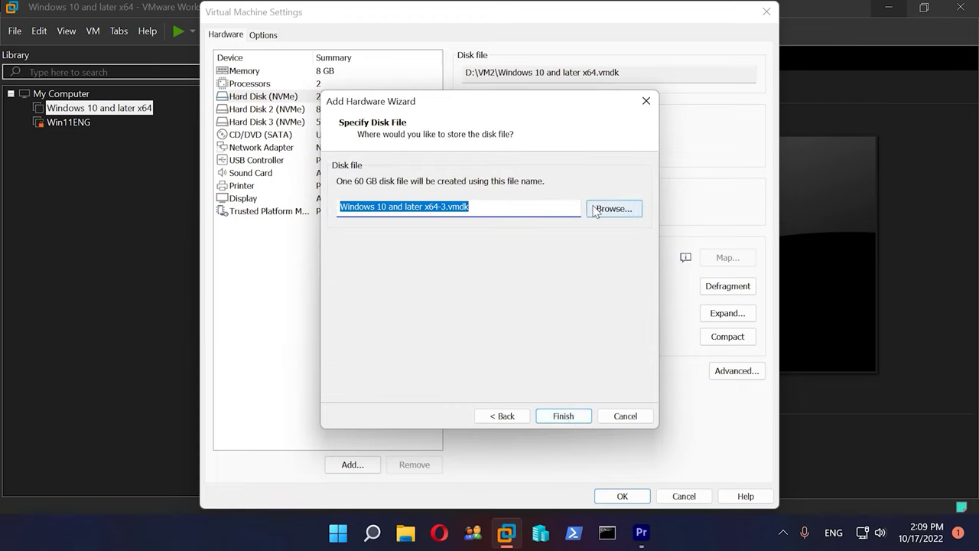
pyautogui.click(565, 416)
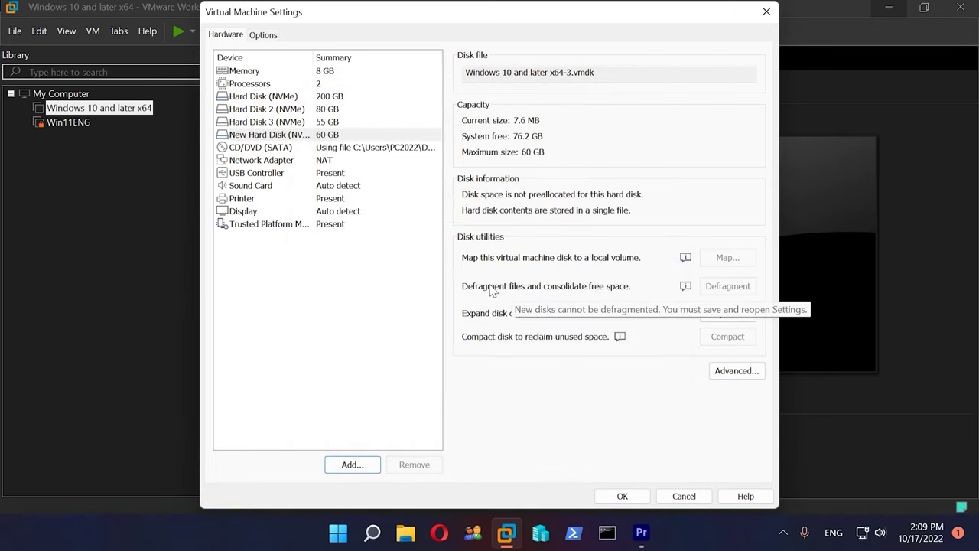
pyautogui.click(364, 138)
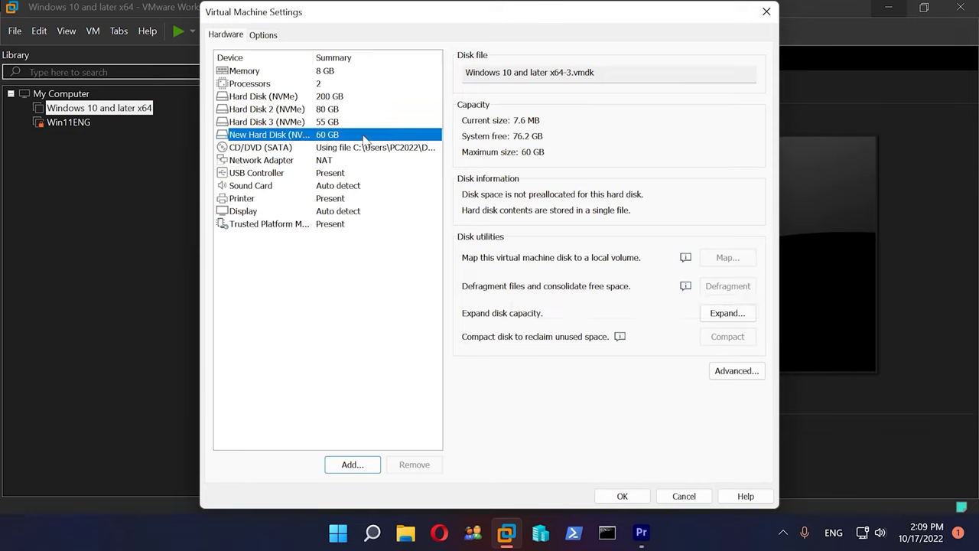
pyautogui.click(625, 495)
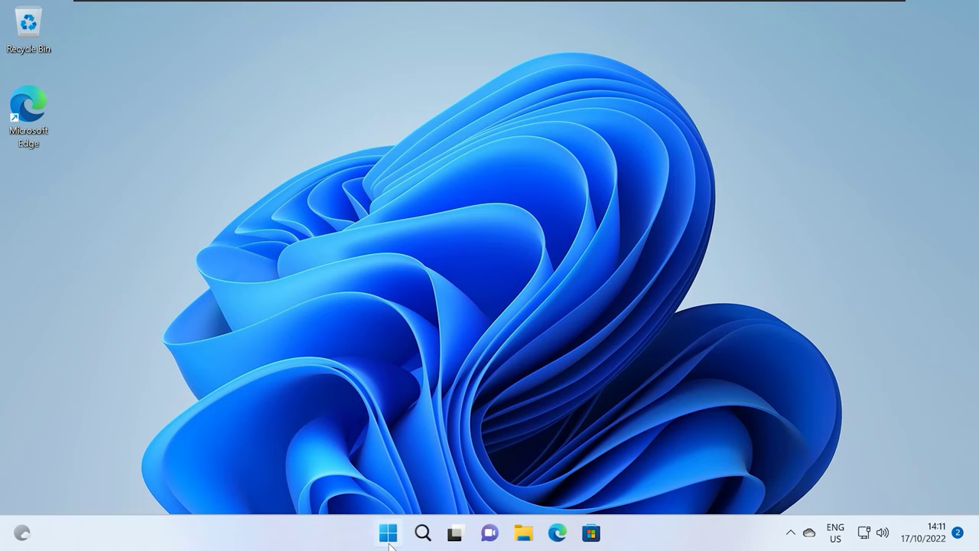
# Step: Open Disk Management in the guest, maximize it, and initialise Disk 3 with the GPT partition style
pyautogui.rightClick(390, 543)
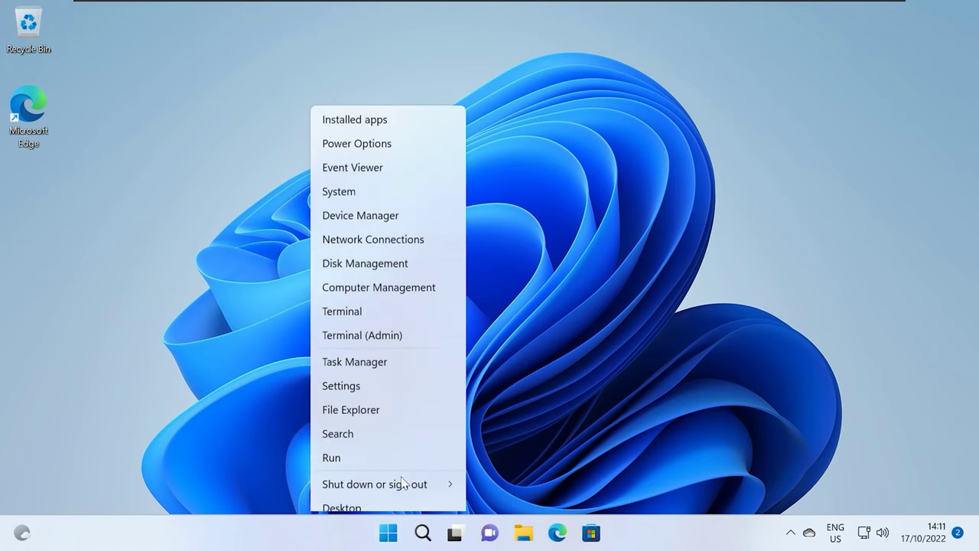
pyautogui.click(365, 254)
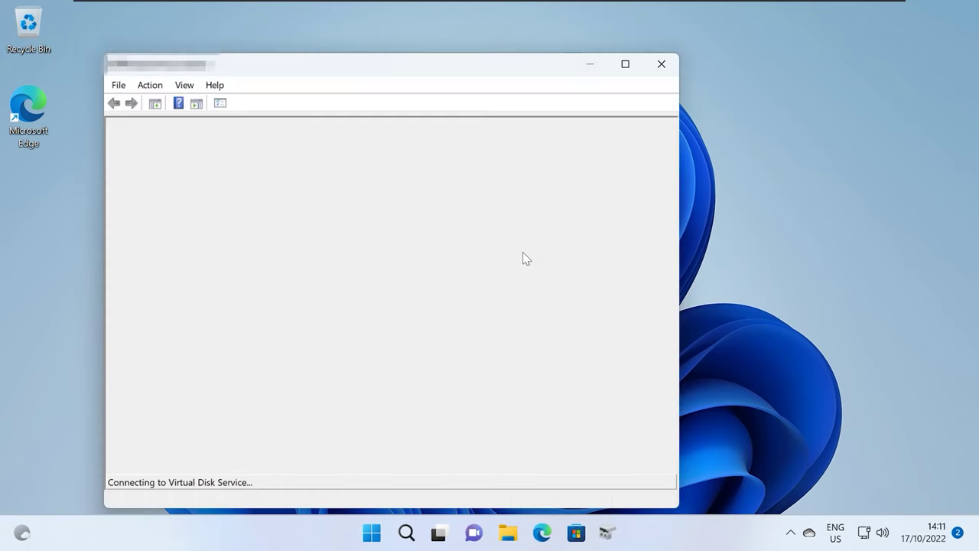
pyautogui.click(630, 68)
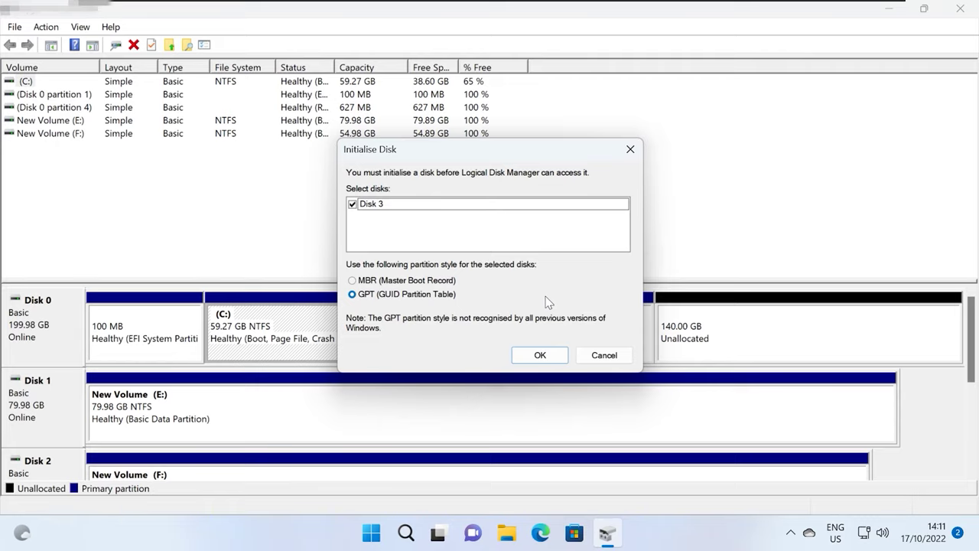
pyautogui.click(541, 355)
# Step: Create a 61422 MB simple volume on Disk 3's unallocated space with drive letter G, quick-formatted as NTFS and labelled New Volume
pyautogui.scroll(-4, 514, 402)
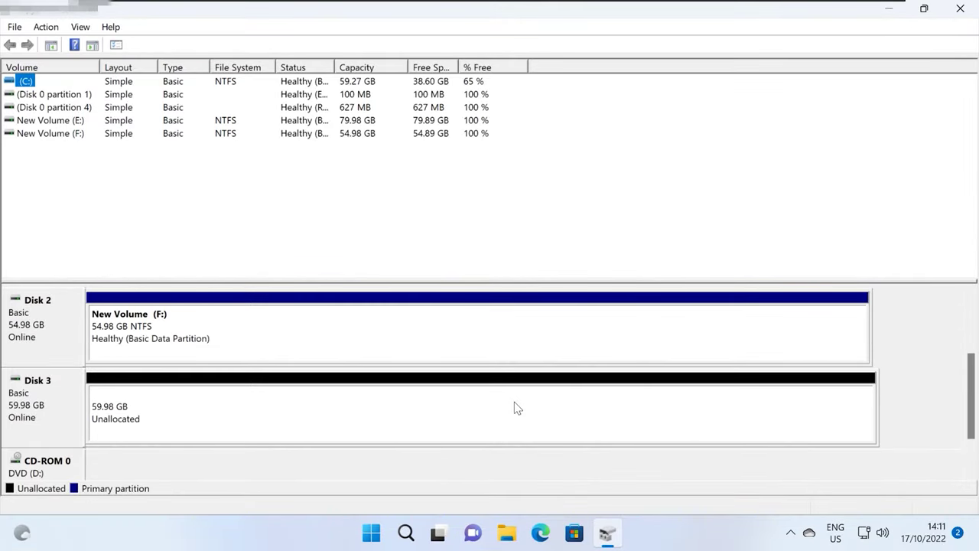
pyautogui.click(341, 412)
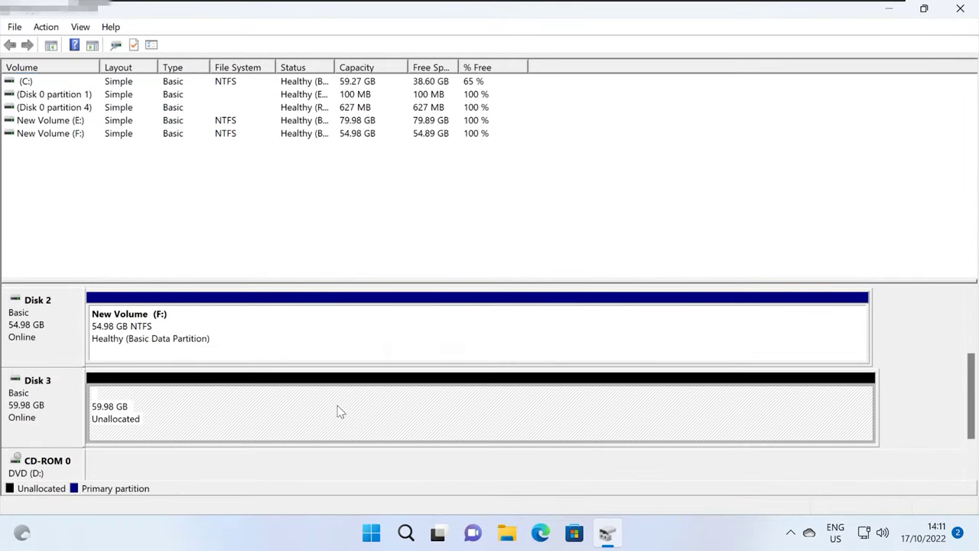
pyautogui.rightClick(340, 412)
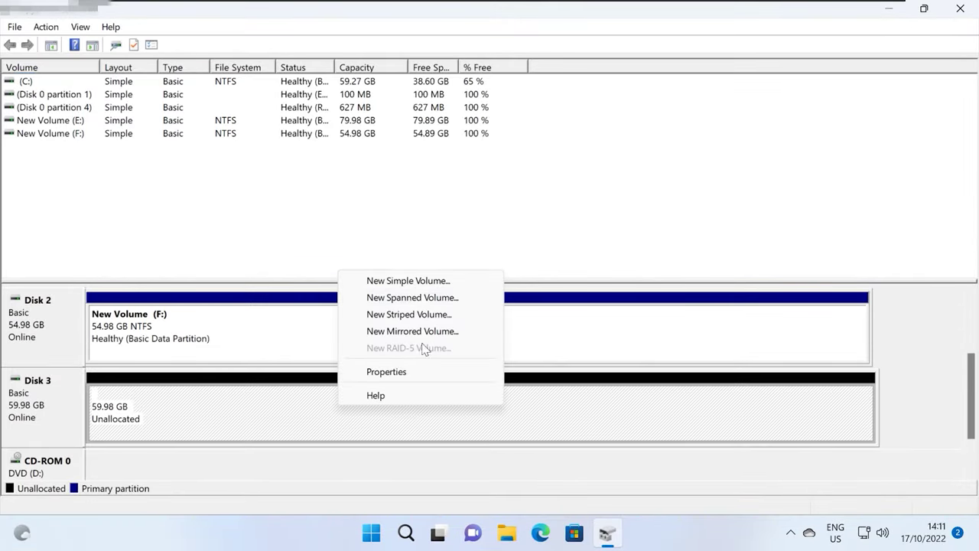
pyautogui.click(403, 281)
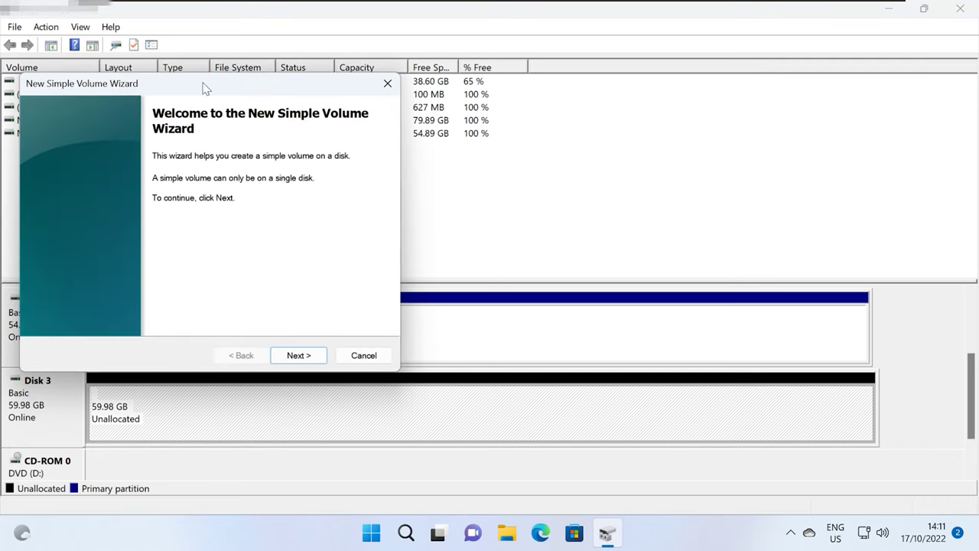
pyautogui.moveTo(204, 85); pyautogui.dragTo(519, 82)
pyautogui.click(614, 354)
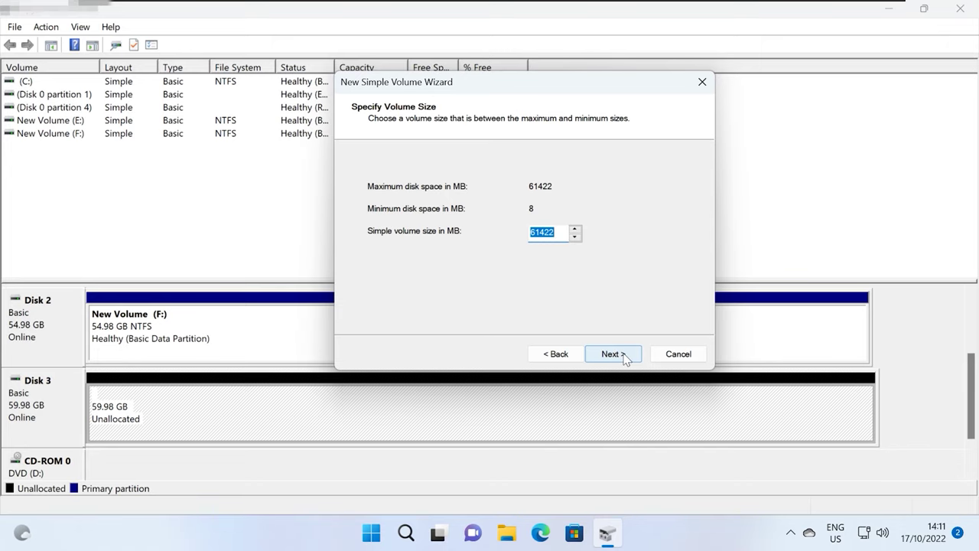
pyautogui.click(624, 356)
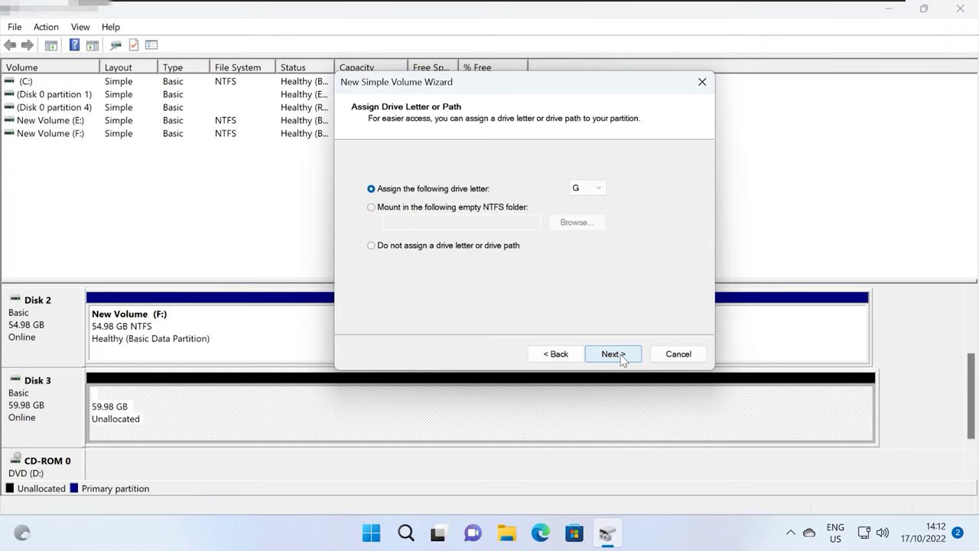
pyautogui.click(622, 358)
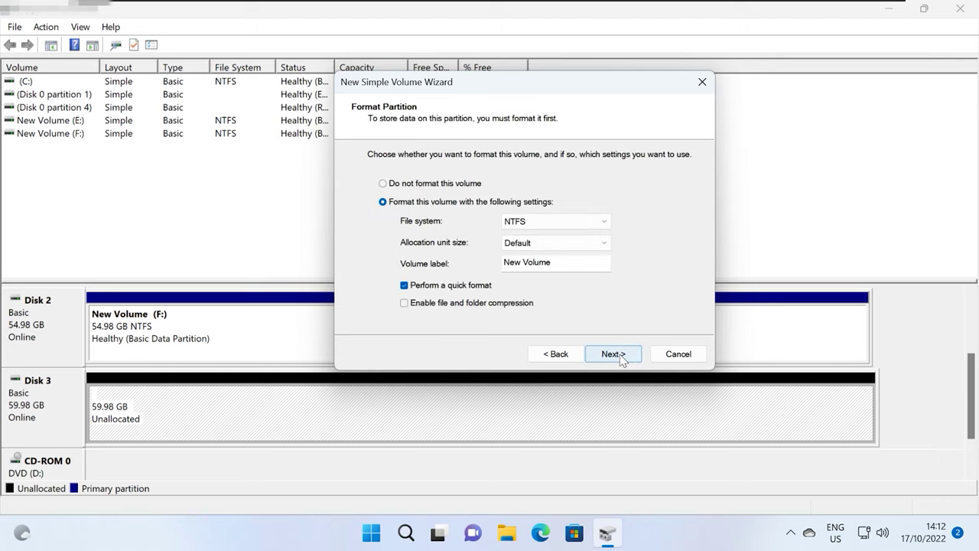
pyautogui.click(620, 354)
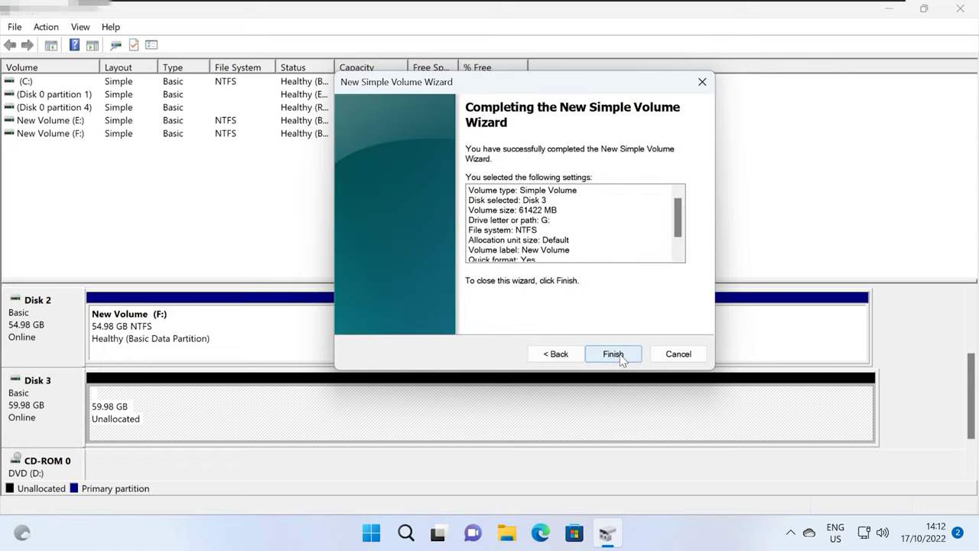
pyautogui.click(614, 354)
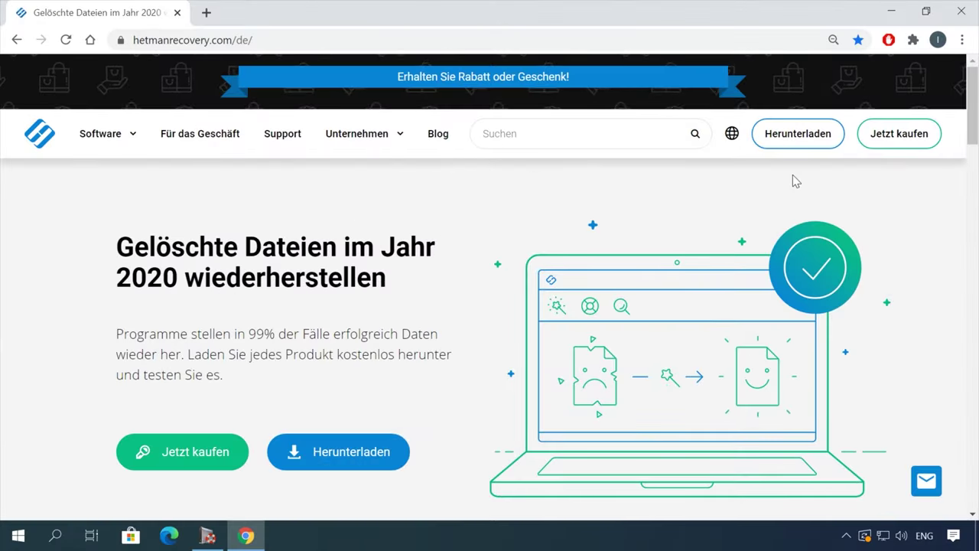
# Step: In Chrome, find Partition Recovery 3.1 among all products on the Hetman website and download its installer version
pyautogui.scroll(-4, 704, 250)
pyautogui.scroll(-12, 701, 244)
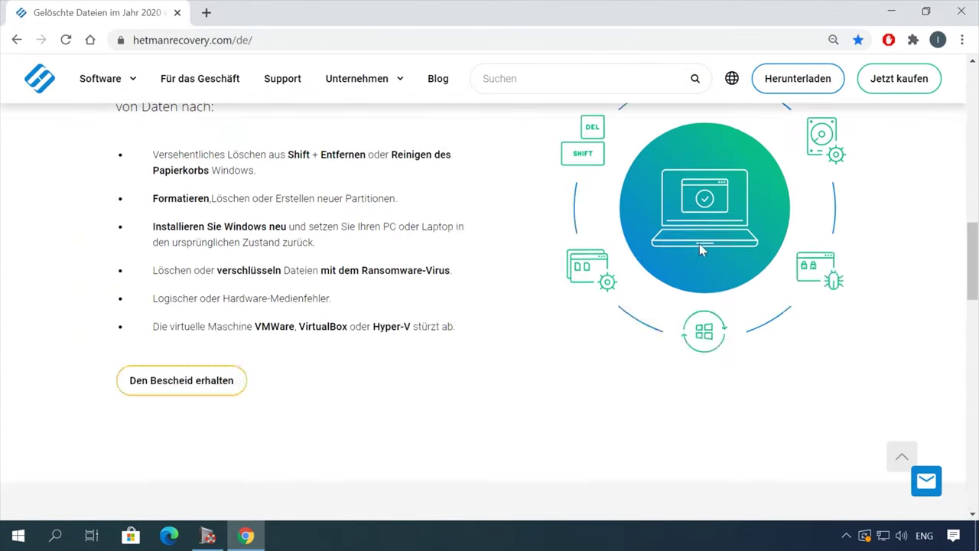
pyautogui.scroll(-4, 699, 251)
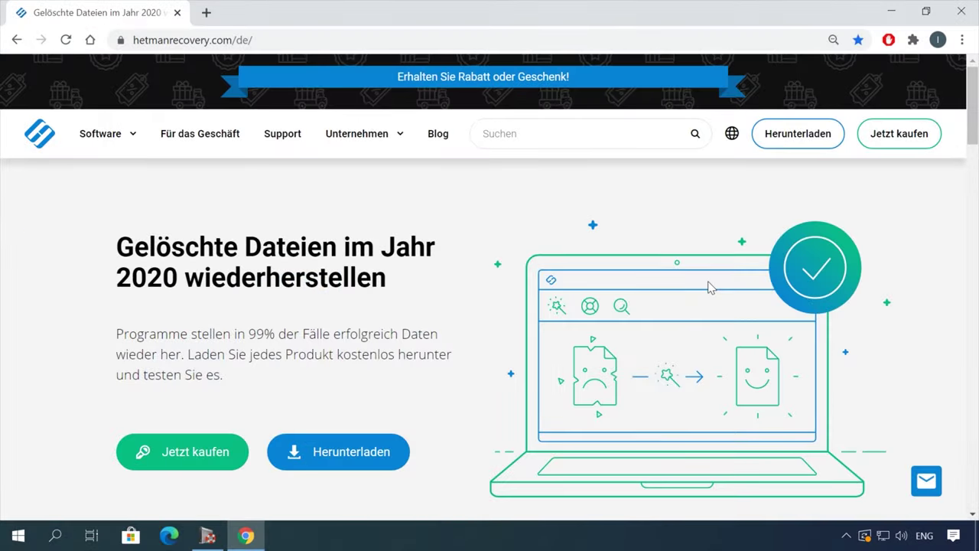
pyautogui.moveTo(96, 146)
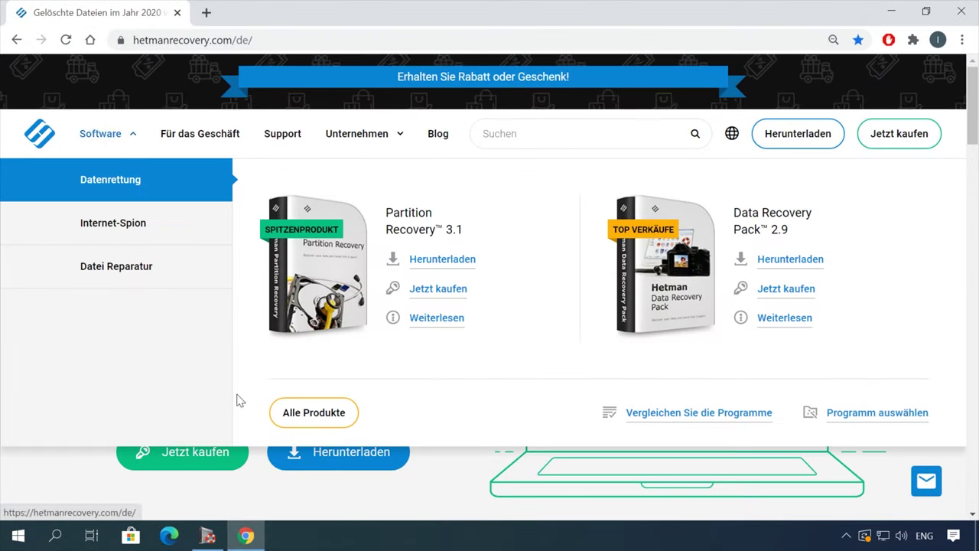
pyautogui.click(310, 413)
pyautogui.scroll(-8, 365, 406)
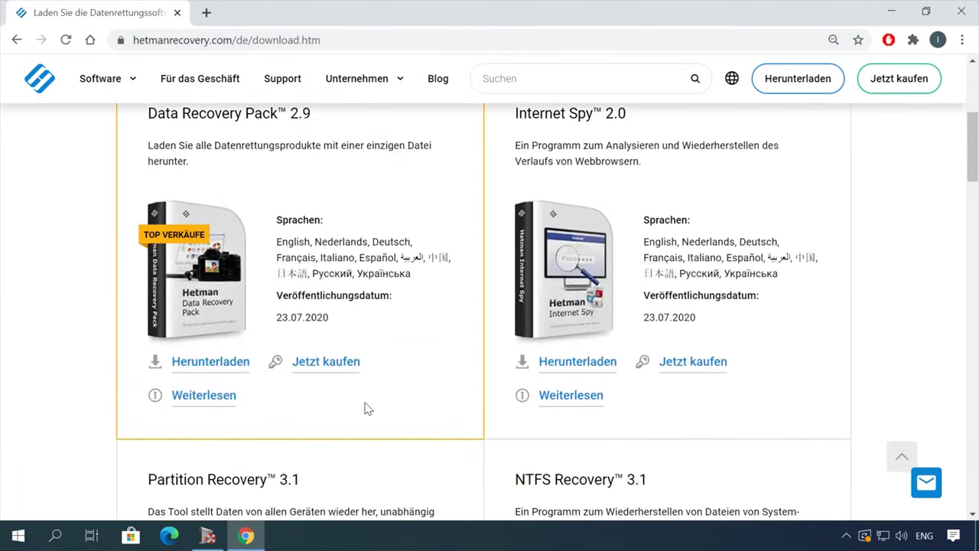
pyautogui.click(218, 425)
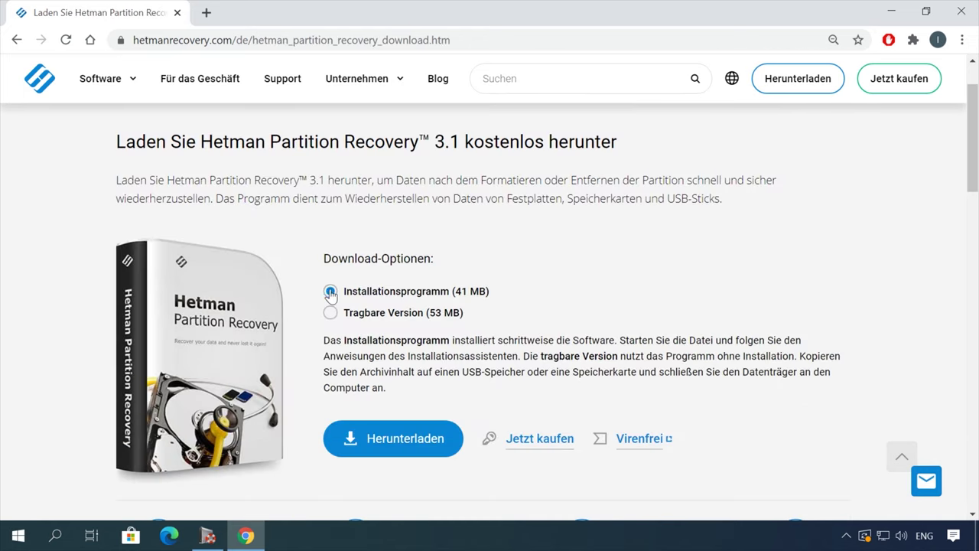
pyautogui.click(393, 436)
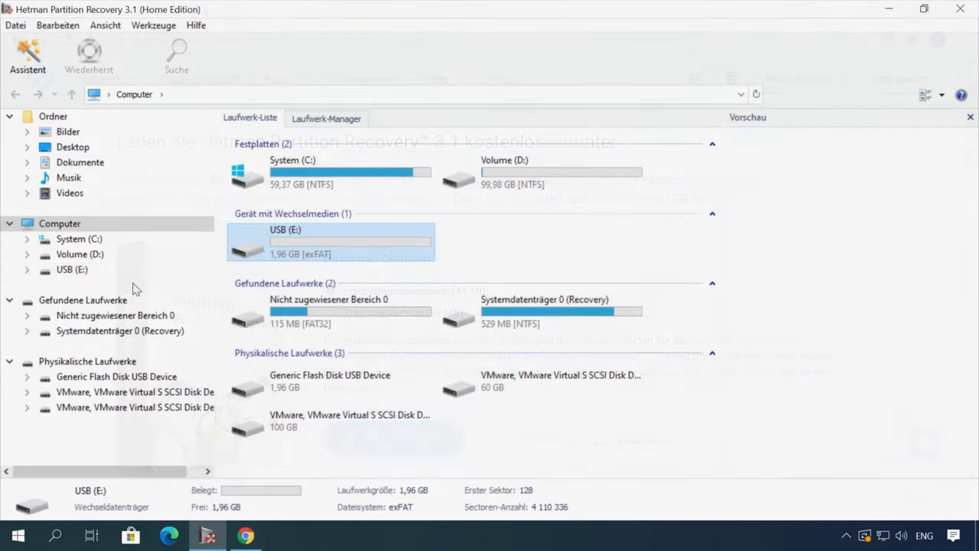
# Step: Switch to Hetman Partition Recovery, analyse the USB (E:) drive, and open its deleted documente folder
pyautogui.doubleClick(92, 274)
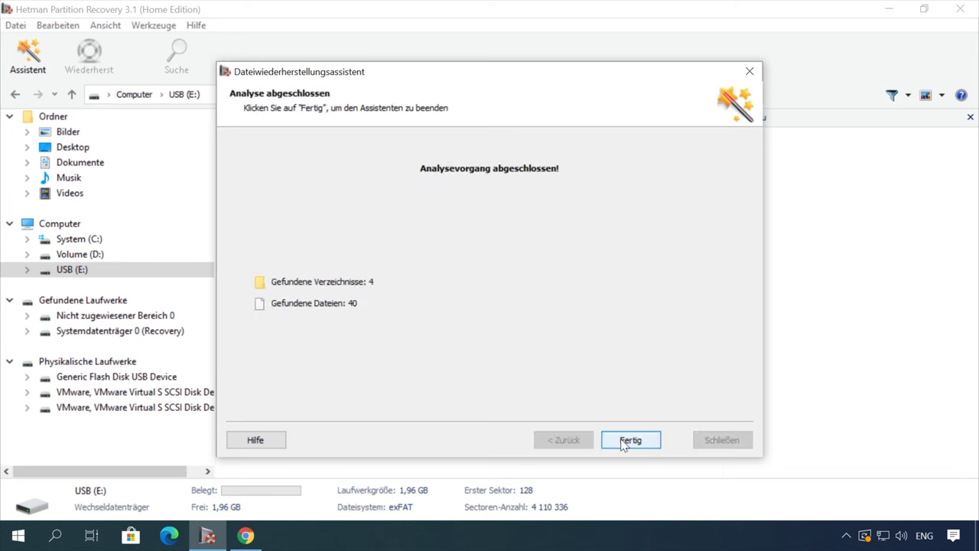
pyautogui.click(629, 440)
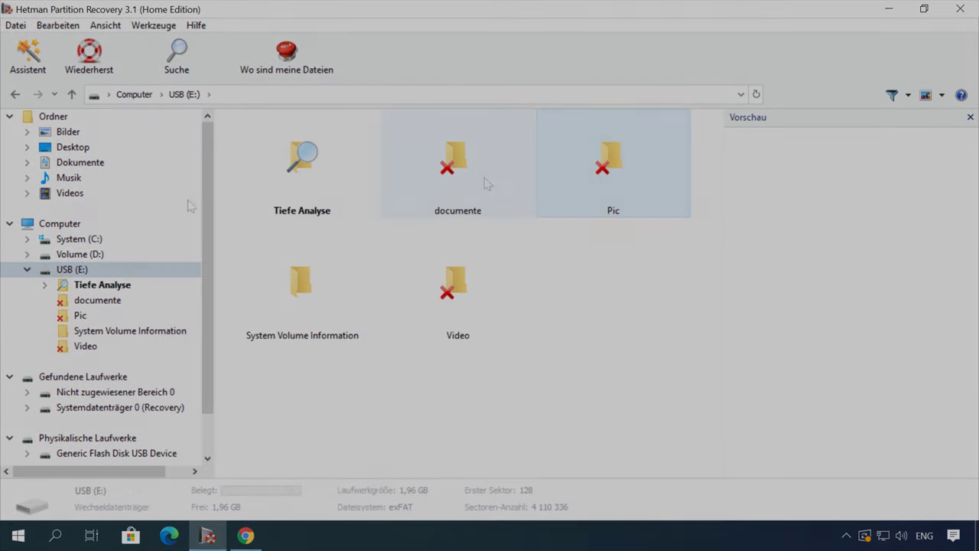
pyautogui.doubleClick(486, 183)
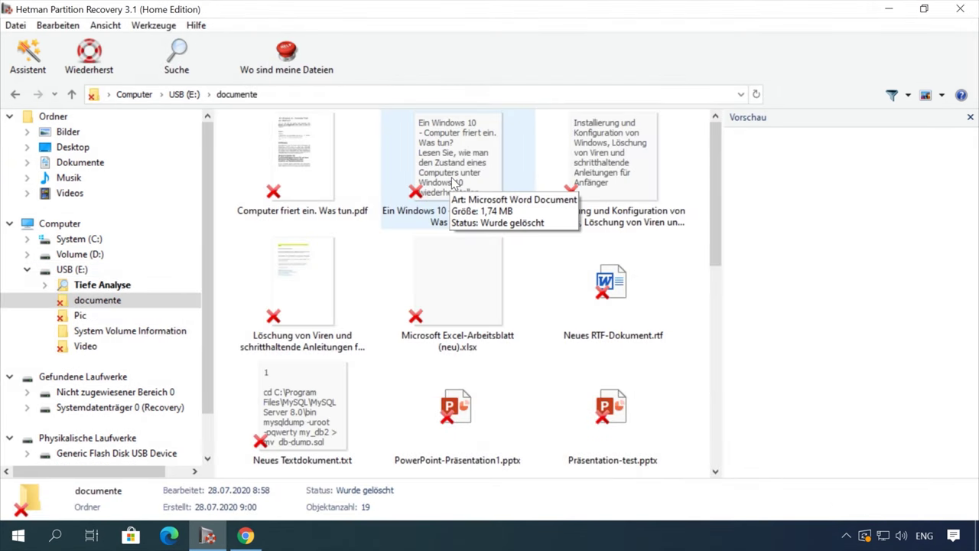
# Step: Preview the deleted Computer friert ein PDF and the Windows installation and configuration document, and look through the folder's files
pyautogui.click(304, 163)
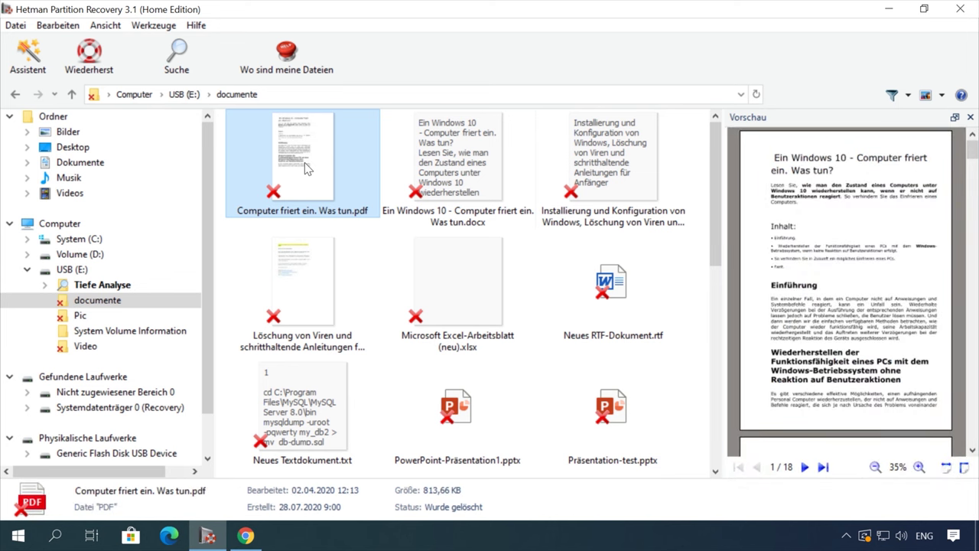
pyautogui.click(561, 181)
pyautogui.scroll(-5, 848, 277)
pyautogui.scroll(5, 848, 277)
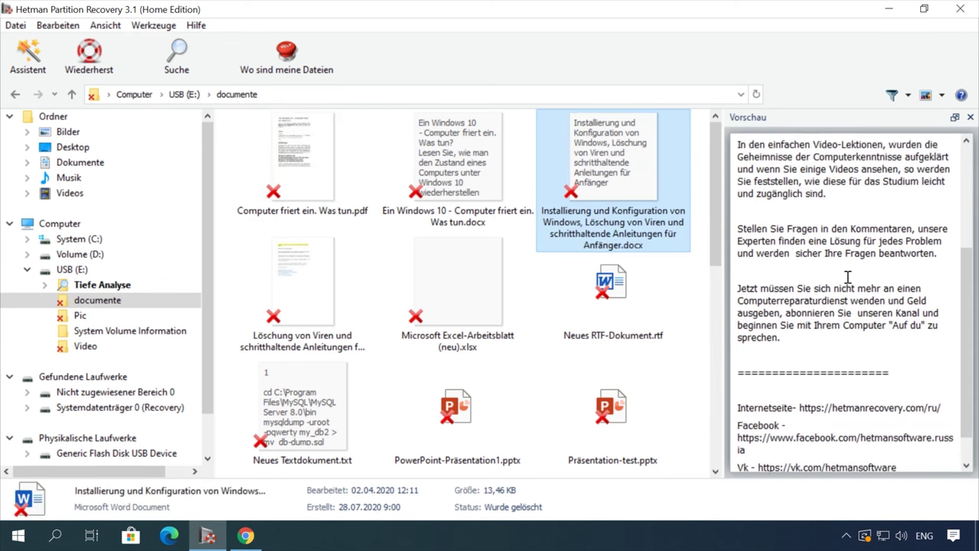
pyautogui.click(311, 197)
pyautogui.scroll(-5, 396, 296)
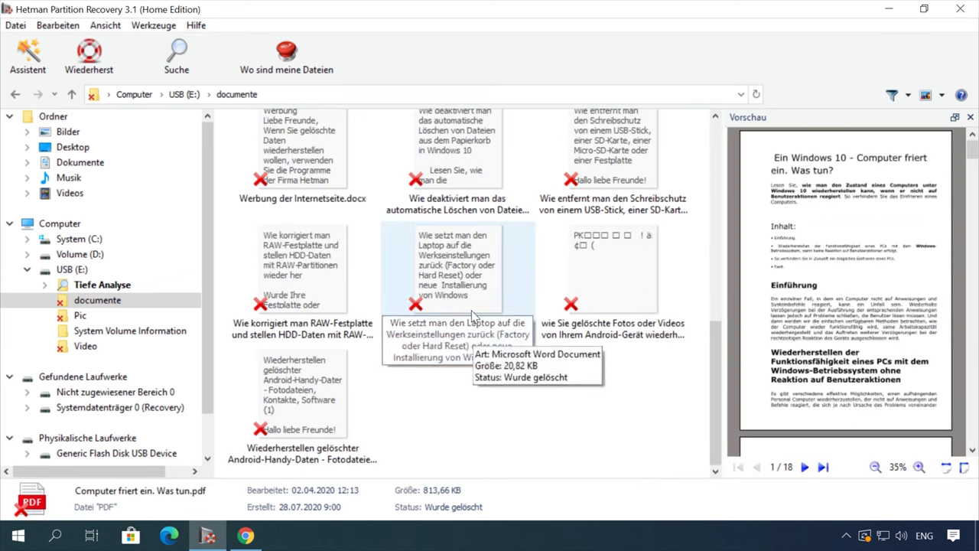
# Step: Recover the deleted Word document about resetting a laptop to factory settings, using the save-to-hard-disk method
pyautogui.click(468, 287)
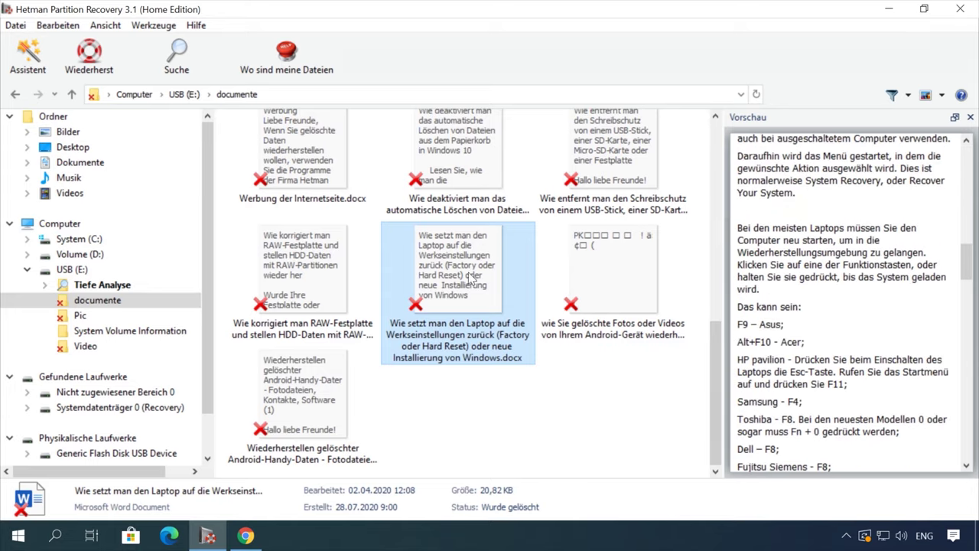
pyautogui.rightClick(469, 284)
pyautogui.click(470, 283)
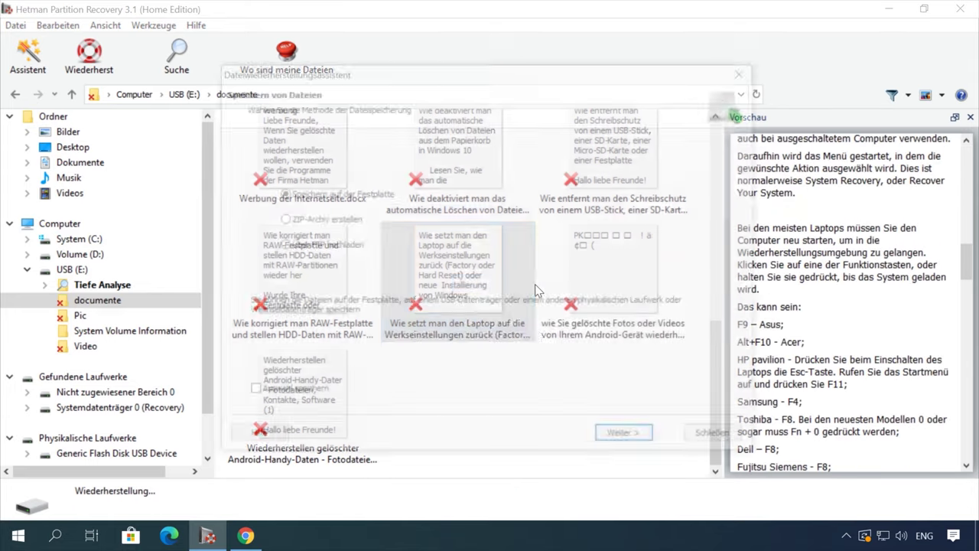
pyautogui.click(631, 441)
pyautogui.click(641, 442)
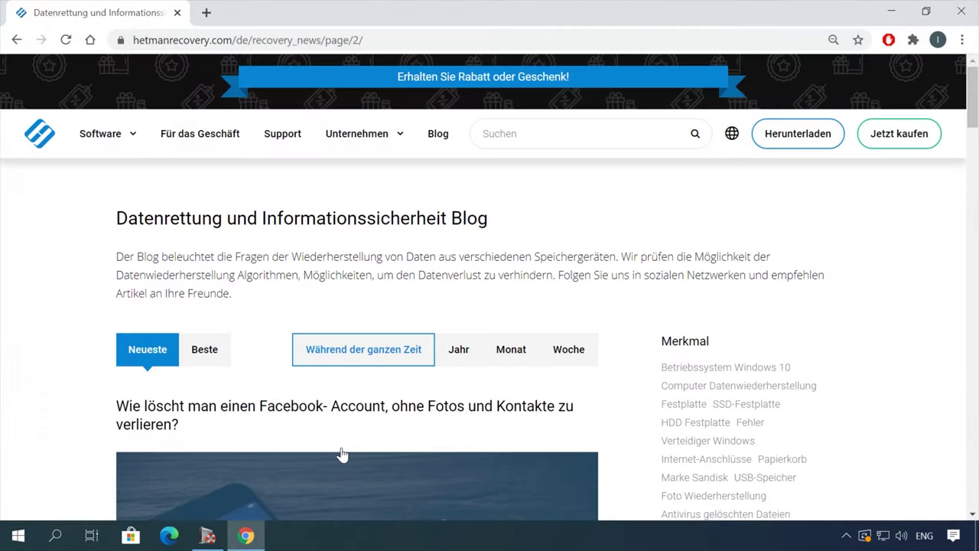
# Step: On the Hetman blog in Chrome, open the article on recovering files after formatting or deletion and read through it
pyautogui.scroll(-15, 58, 425)
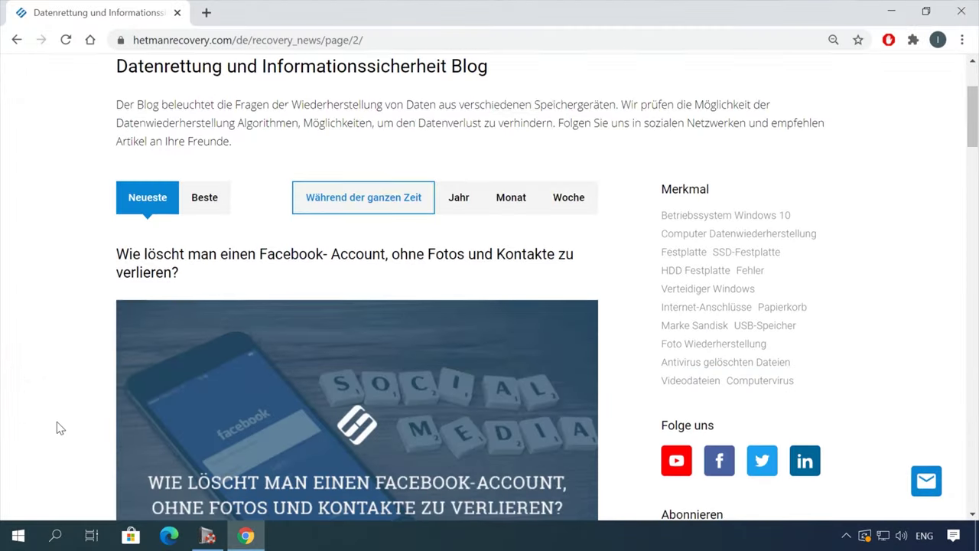
pyautogui.scroll(-2, 59, 416)
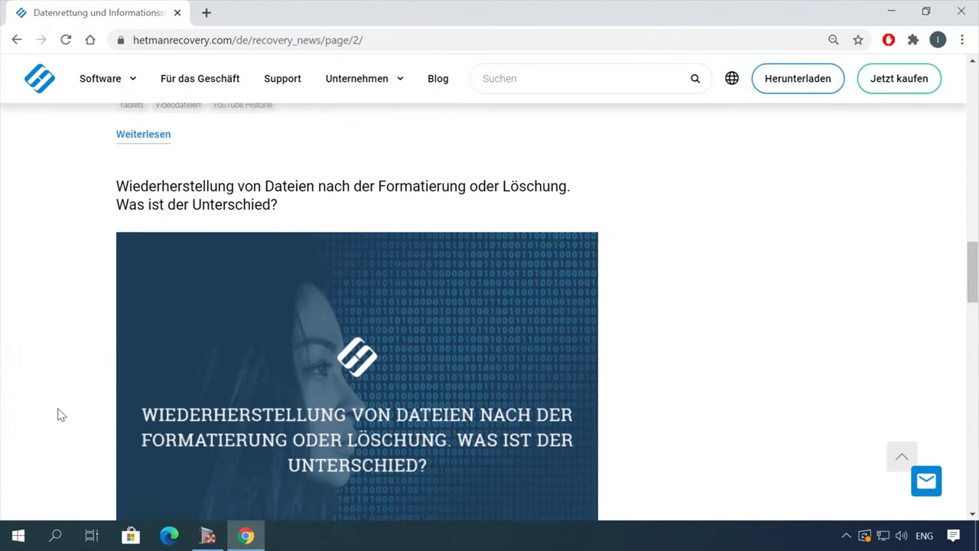
pyautogui.click(393, 161)
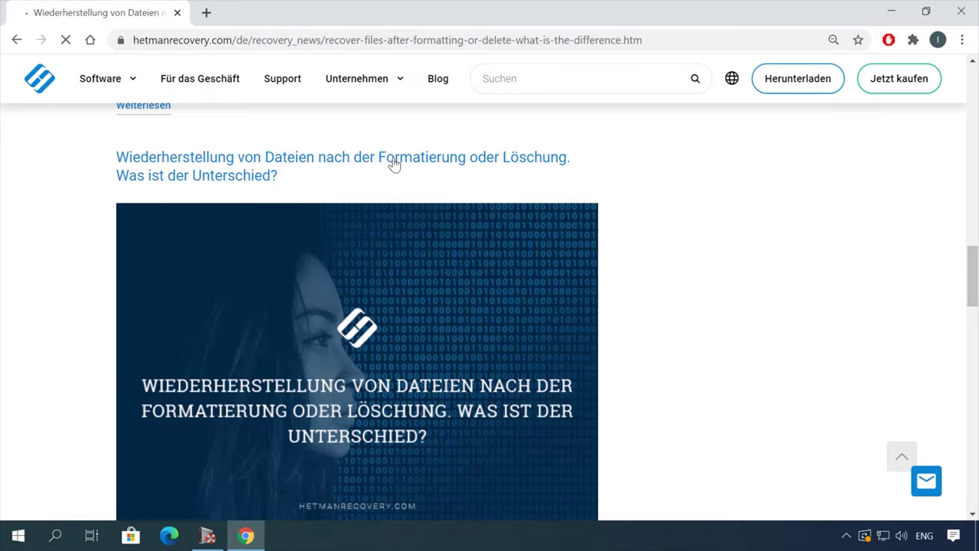
pyautogui.scroll(-10, 544, 297)
pyautogui.scroll(-12, 590, 314)
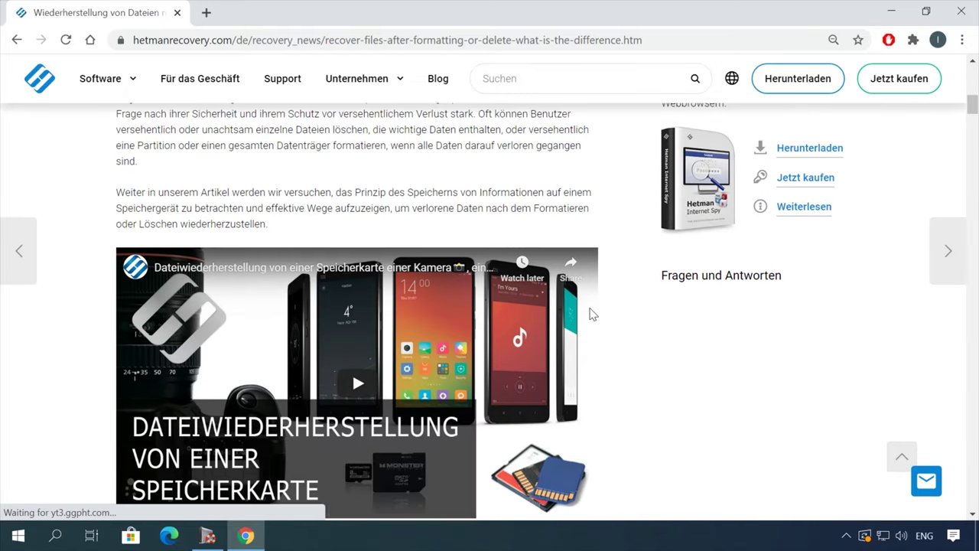
pyautogui.scroll(-15, 595, 314)
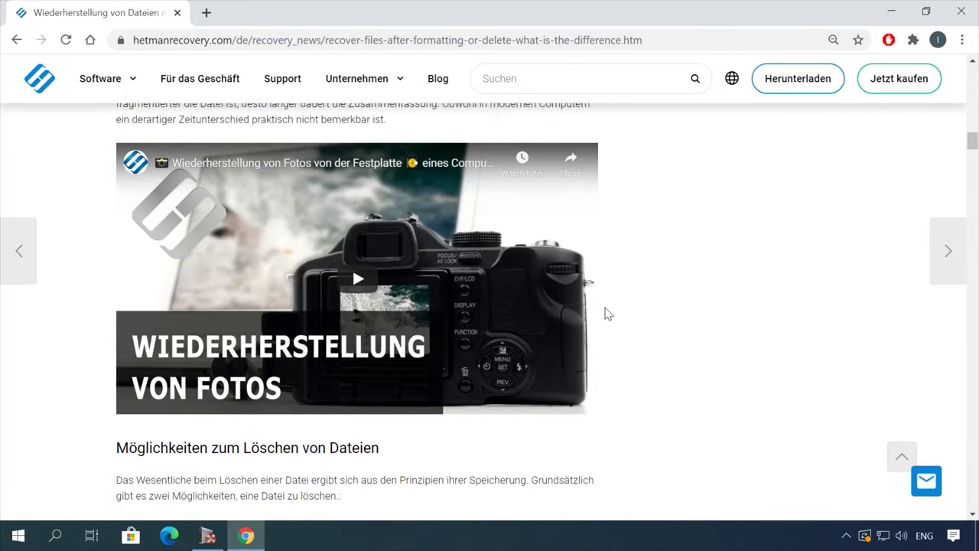
pyautogui.scroll(-10, 608, 314)
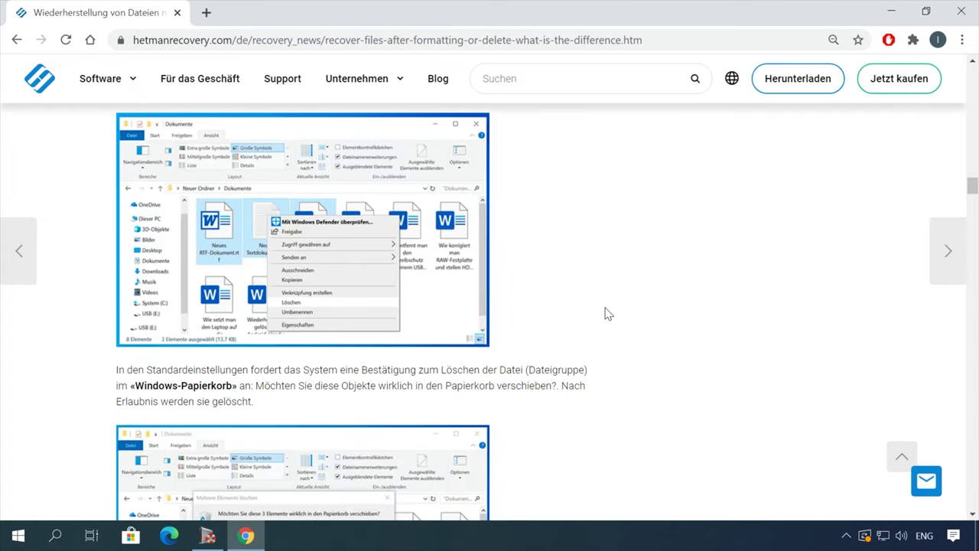
# Step: Open the website's leave-a-message form
pyautogui.click(924, 480)
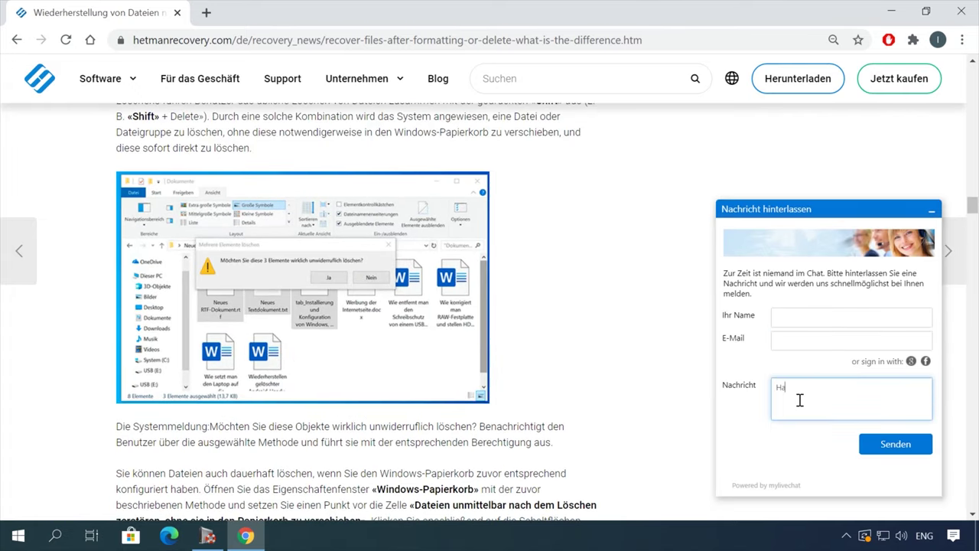